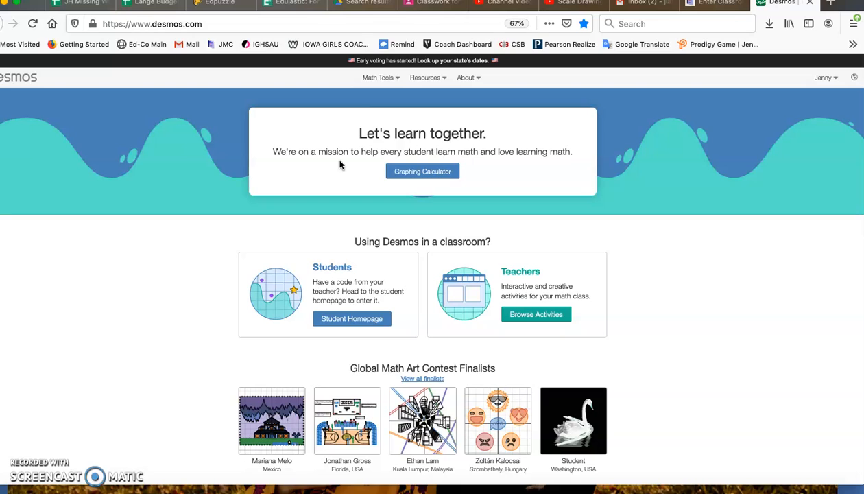
# - Open the Graphing Calculator from the Desmos homepage
pyautogui.click(425, 173)
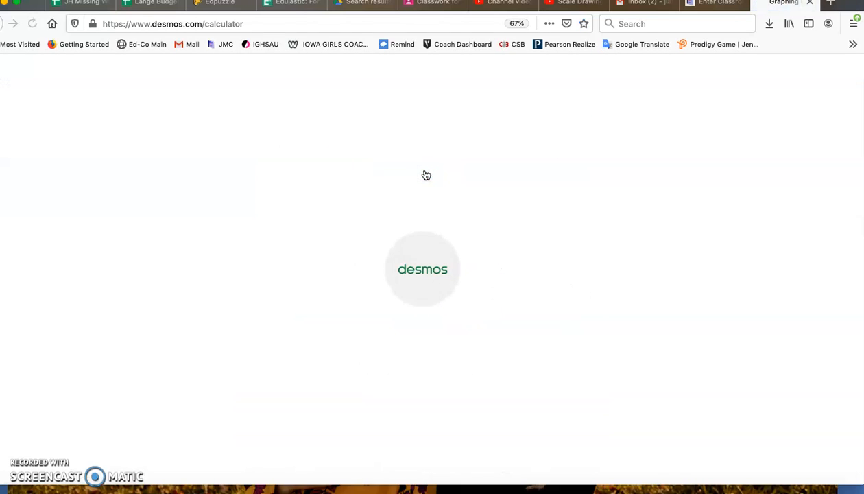
pyautogui.click(495, 209)
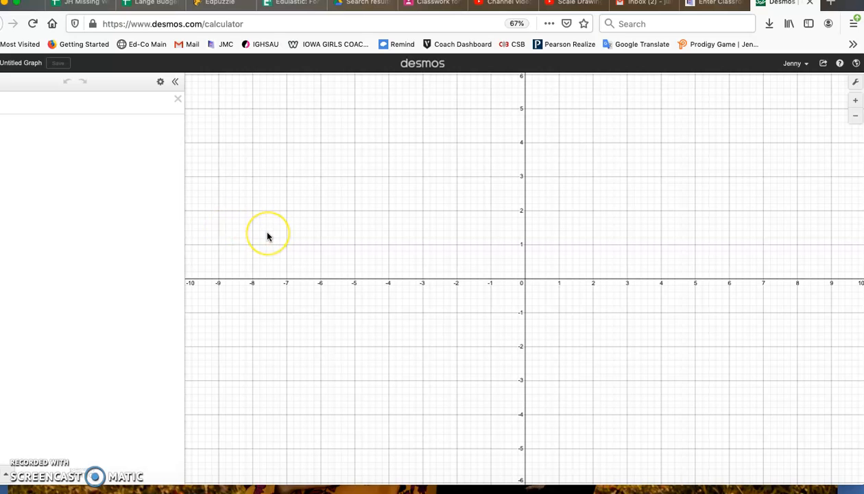
# - Zoom and pan the blank grid until the x-axis spans about -18 to 16 with the origin near the centre
pyautogui.scroll(5, 267, 236)
pyautogui.scroll(7, 254, 235)
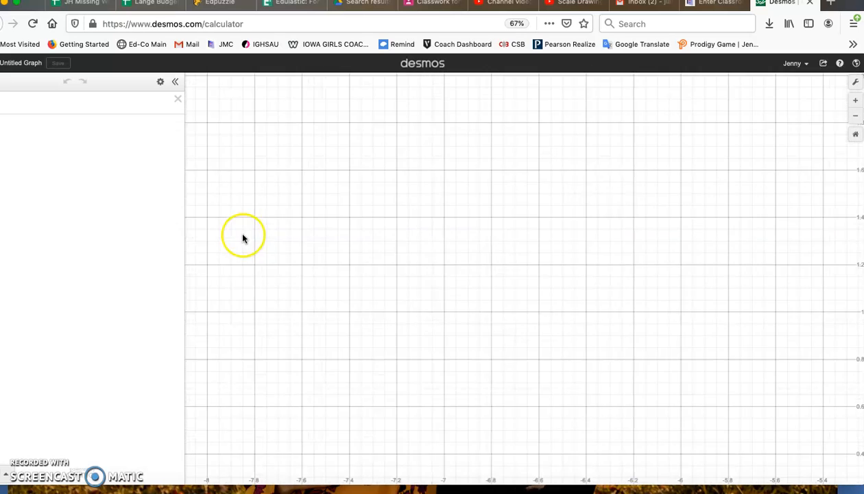
pyautogui.click(856, 118)
pyautogui.click(856, 118)
pyautogui.click(856, 118)
pyautogui.click(856, 119)
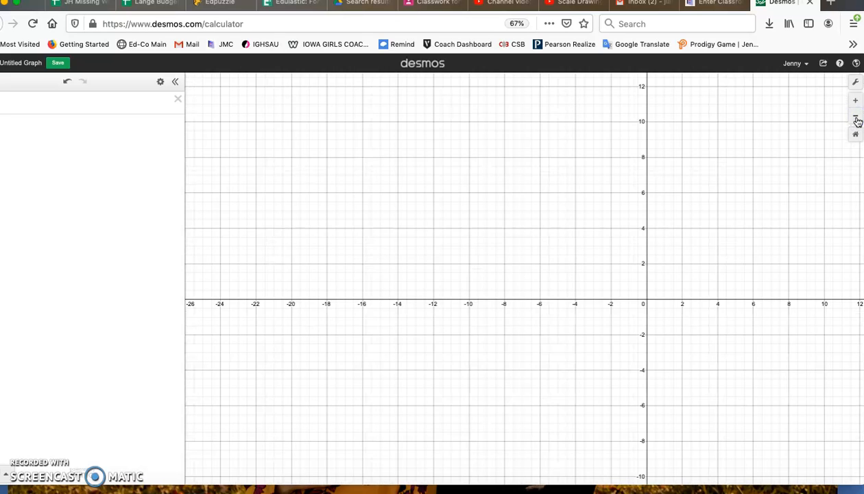
pyautogui.click(856, 117)
pyautogui.click(856, 101)
pyautogui.moveTo(592, 197); pyautogui.dragTo(479, 208)
# - Graph the equation y = 5x in the first expression line
pyautogui.click(68, 100)
pyautogui.moveTo(27, 1); pyautogui.dragTo(45, 2)
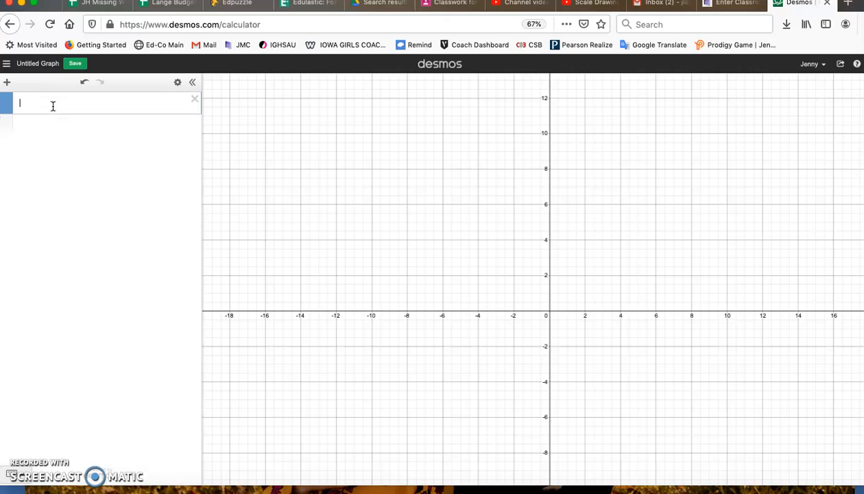
pyautogui.write('5x')
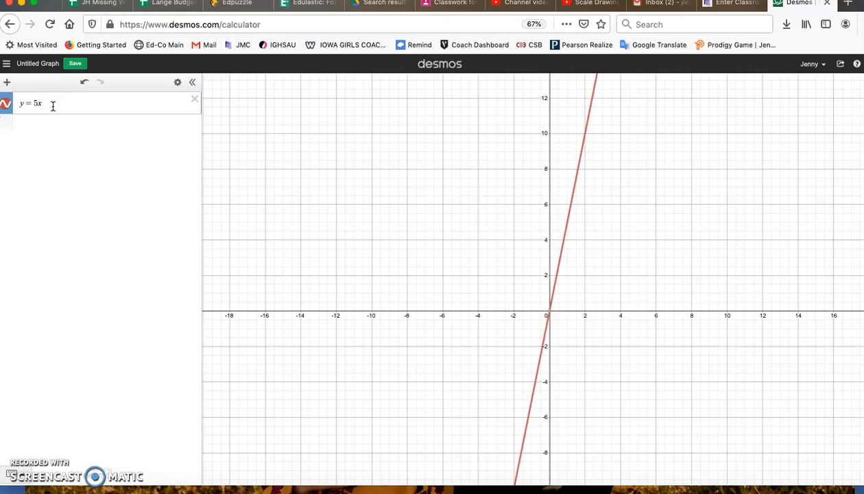
# - Replace the right side of the first equation with 2x − 1
pyautogui.press('BackSpace')
pyautogui.press('BackSpace')
pyautogui.write('2x-1')
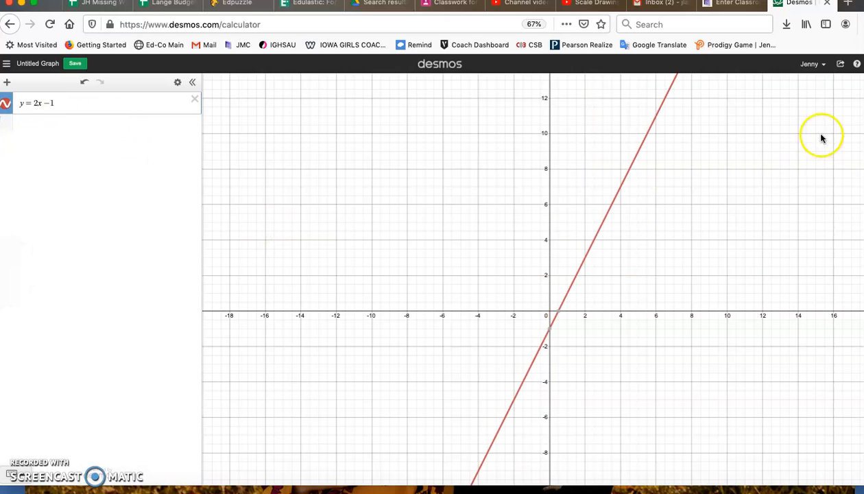
# - Display the coordinates of the y-intercept and the x-intercept of the line y = 2x − 1
pyautogui.click(550, 334)
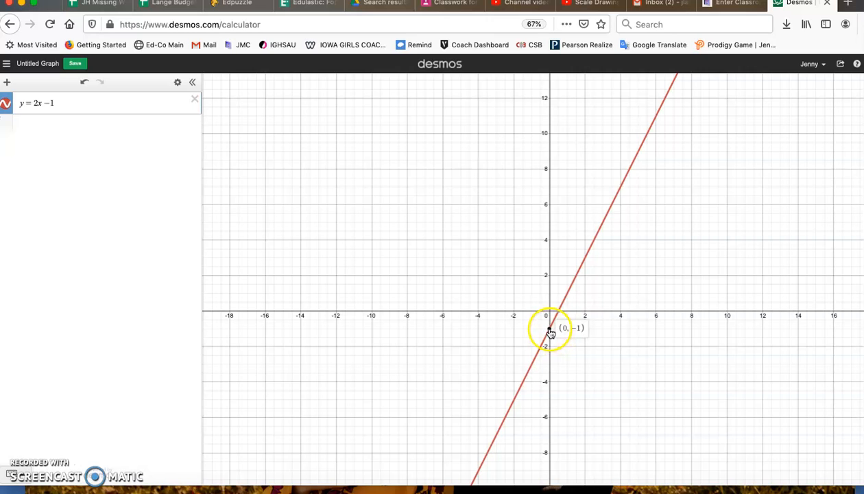
pyautogui.click(558, 310)
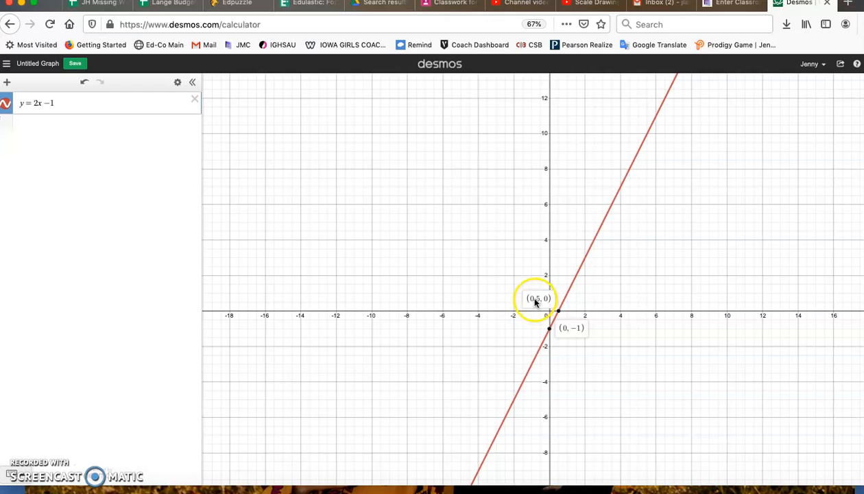
pyautogui.click(684, 410)
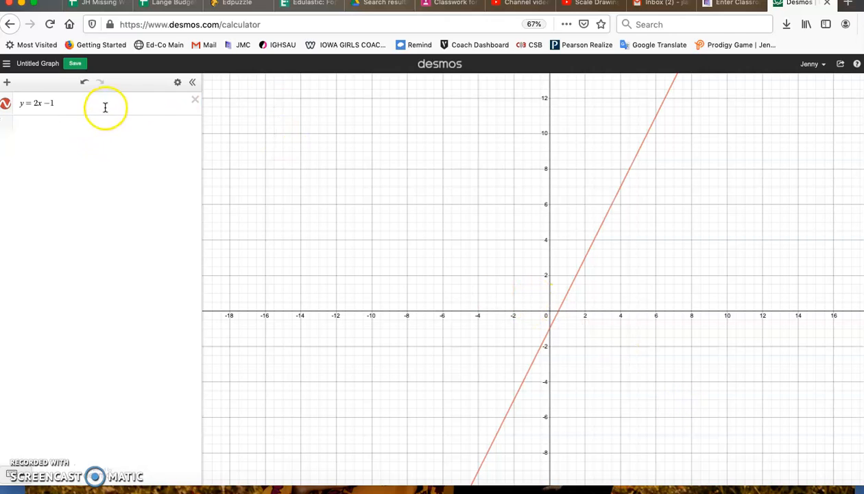
# - Hide the line y = 2x − 1 on the graph and show it again
pyautogui.click(5, 107)
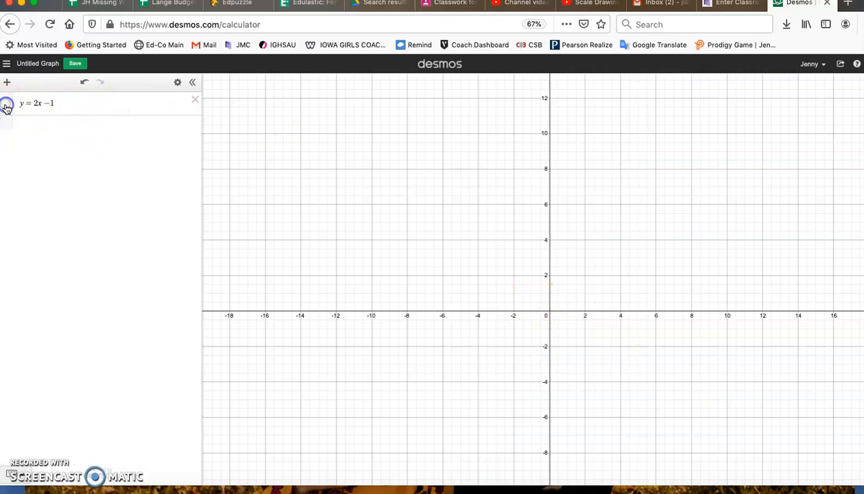
pyautogui.click(6, 107)
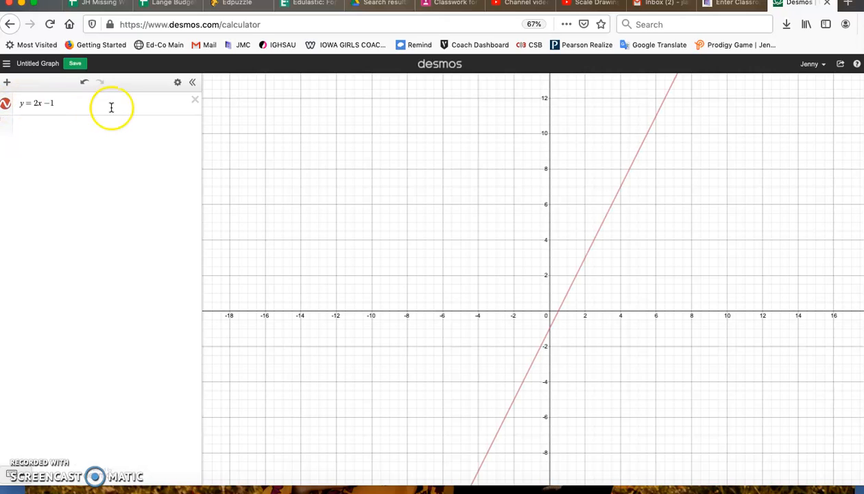
pyautogui.click(8, 83)
pyautogui.click(9, 83)
# - Add a second equation y = 1/2 x below the first one, with the on-screen math keypad open
pyautogui.click(116, 101)
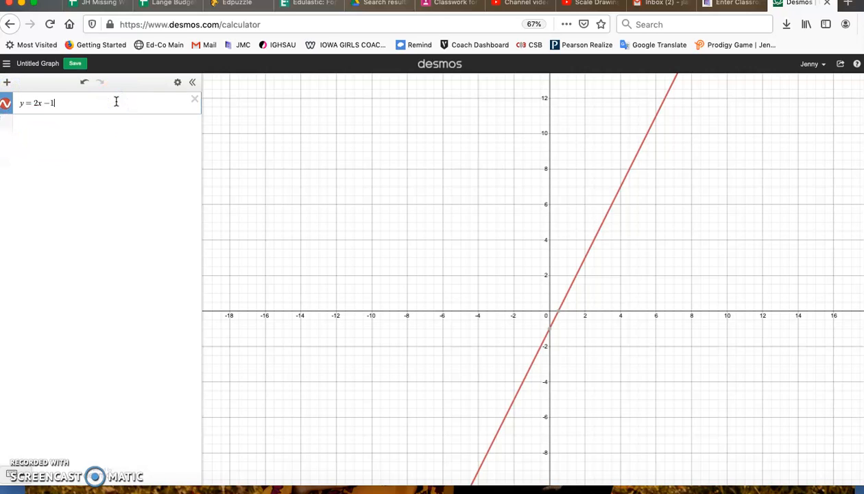
pyautogui.press('Return')
pyautogui.click(120, 110)
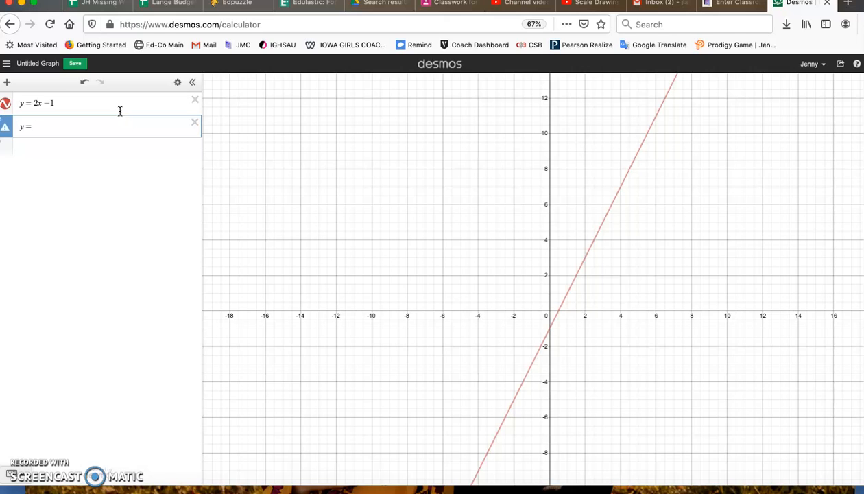
pyautogui.click(21, 477)
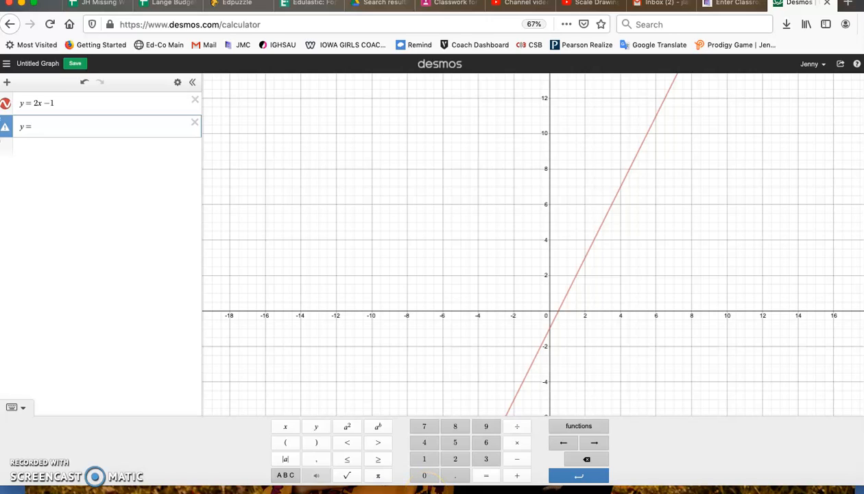
pyautogui.click(329, 449)
pyautogui.write('1/2')
pyautogui.click(50, 130)
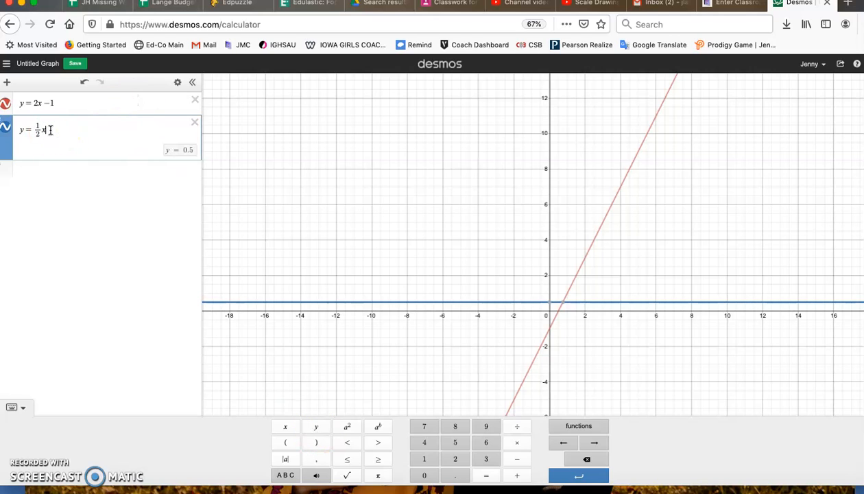
# - Rewrite the second equation with the x inside the denominator, as y = 1/(2x)
pyautogui.press('BackSpace')
pyautogui.click(43, 136)
pyautogui.press('BackSpace')
pyautogui.press('BackSpace')
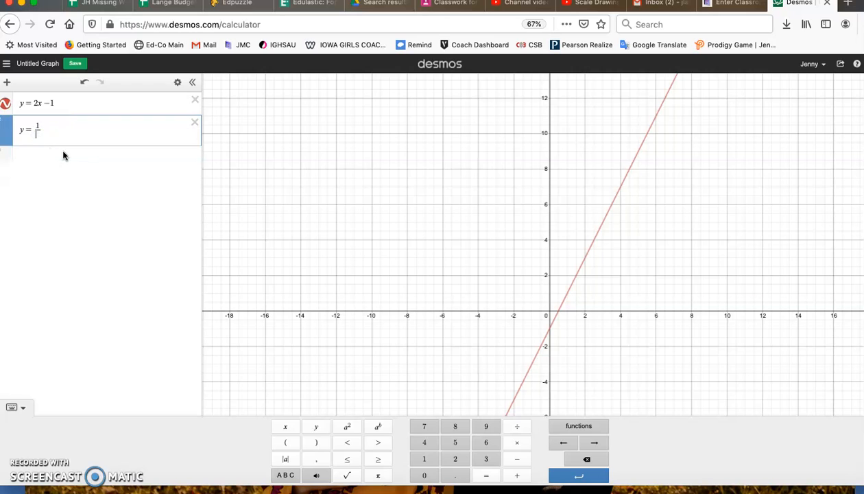
pyautogui.write('/2x')
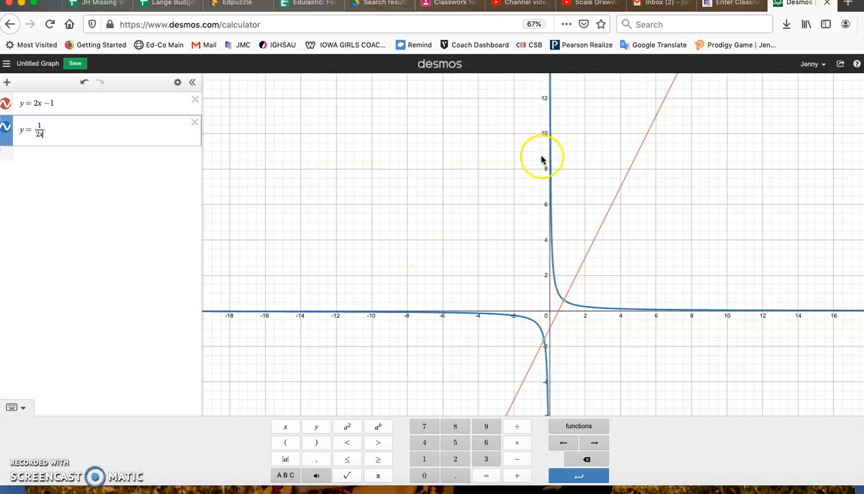
# - Move the x out of the denominator and complete the second equation as y = 1/2 x + 2
pyautogui.press('BackSpace')
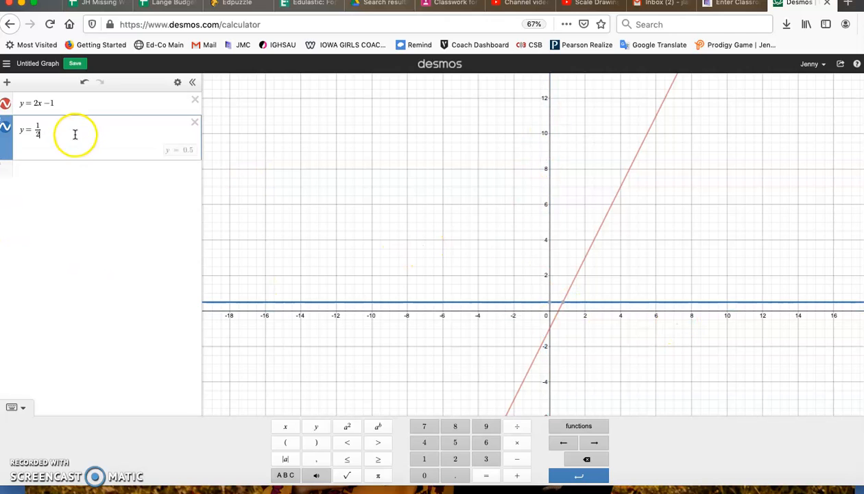
pyautogui.write('x ')
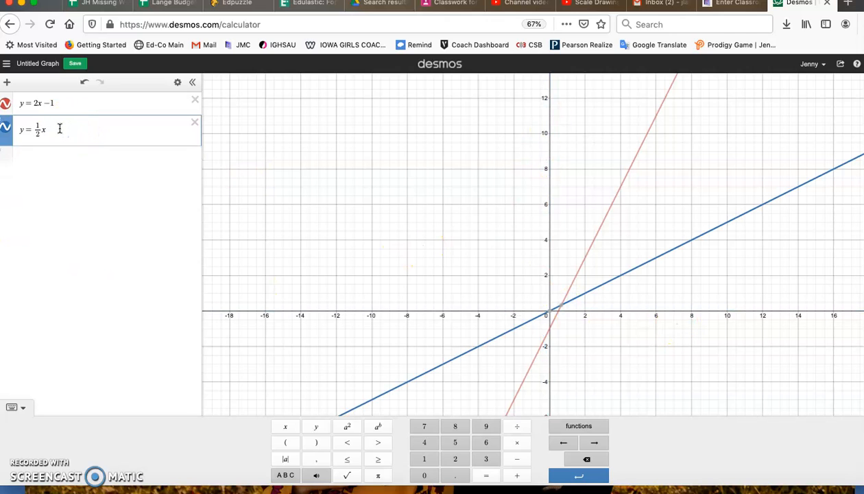
pyautogui.write('+ 2')
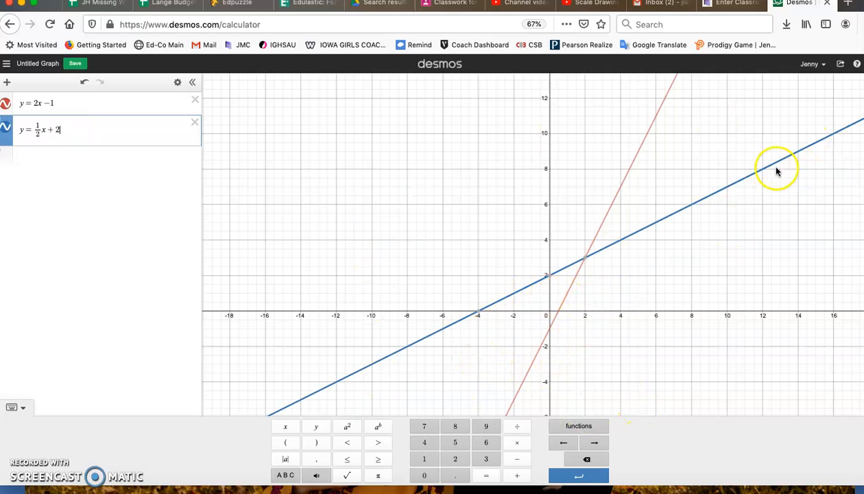
# - Display the coordinates of the two lines' intersection and of the blue line's y- and x-intercepts
pyautogui.moveTo(588, 263)
pyautogui.click(587, 261)
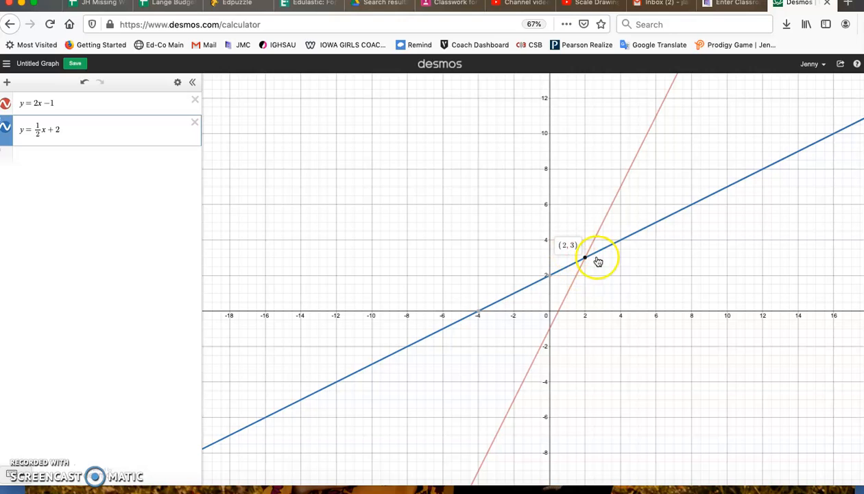
pyautogui.click(549, 275)
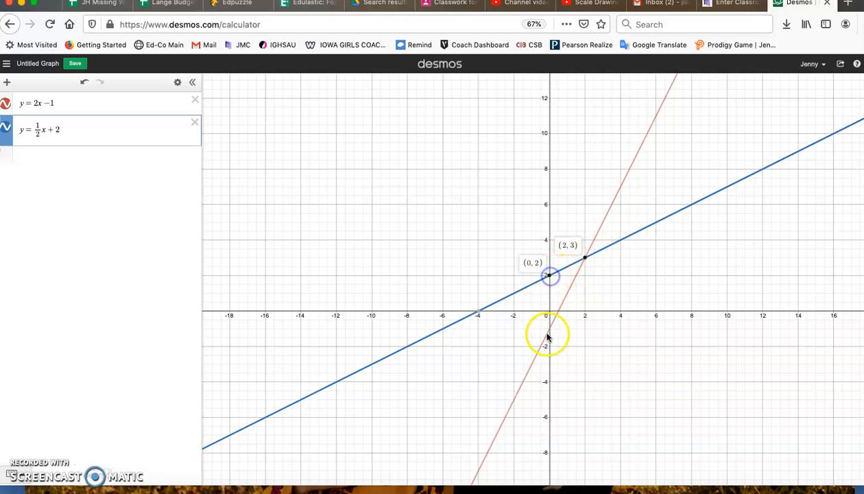
pyautogui.click(478, 313)
pyautogui.click(712, 275)
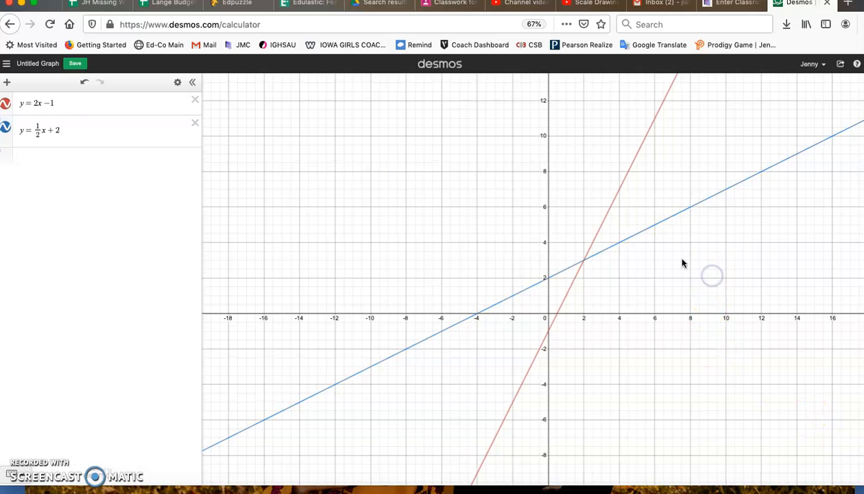
# - Delete both equations and graph the standard-form equation 2x + 5y = 10 in the empty expression line
pyautogui.click(195, 124)
pyautogui.click(195, 101)
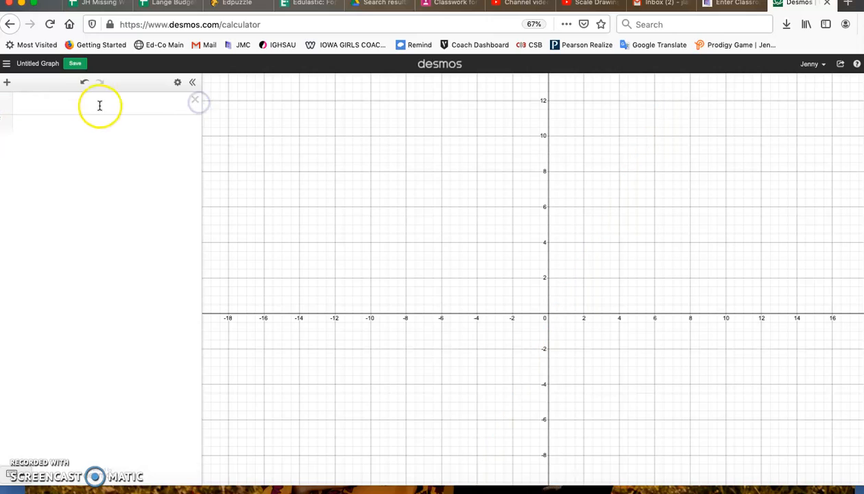
pyautogui.click(100, 105)
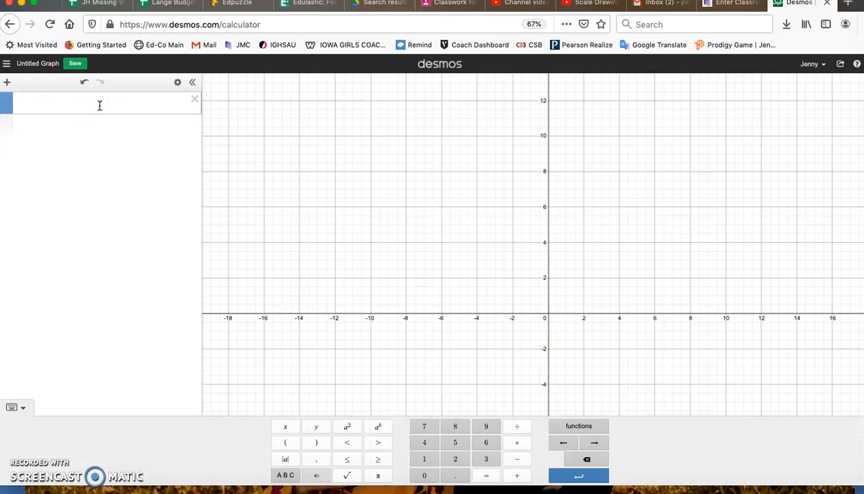
pyautogui.write('2x')
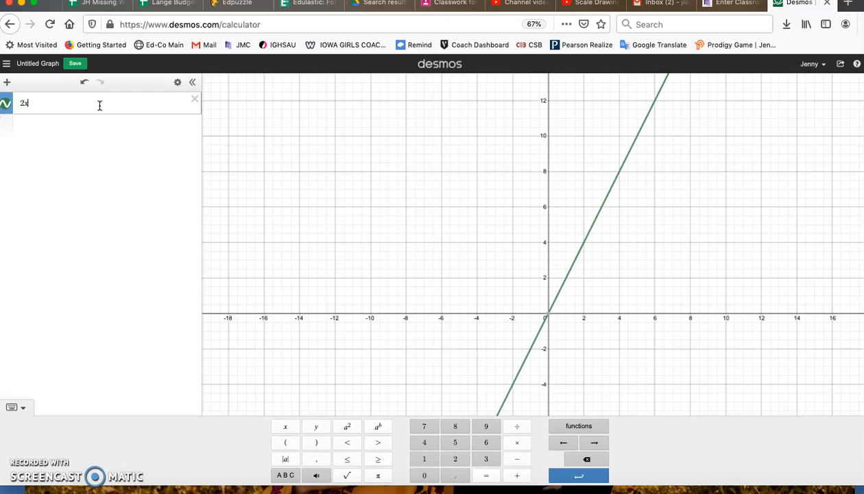
pyautogui.write(' + 5y = 10')
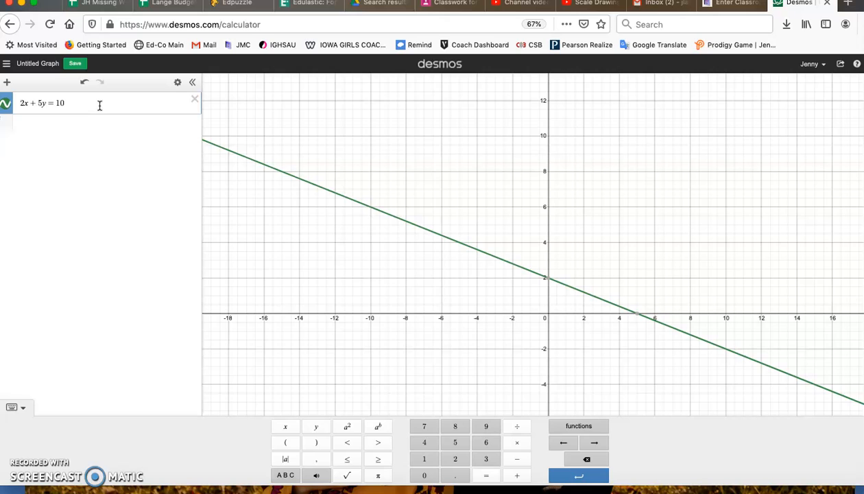
# - Display the coordinates of the x-intercept and the y-intercept of the line 2x + 5y = 10
pyautogui.click(71, 103)
pyautogui.moveTo(71, 103); pyautogui.dragTo(20, 103)
pyautogui.click(73, 106)
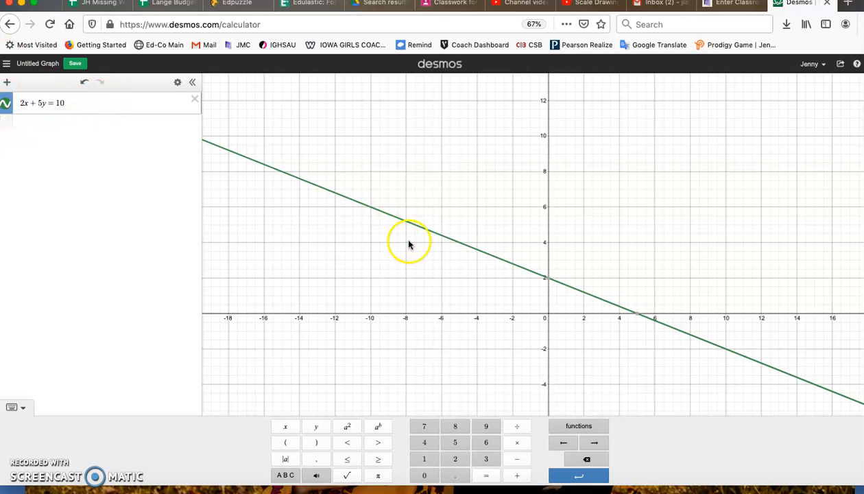
pyautogui.click(638, 317)
pyautogui.click(549, 280)
pyautogui.click(621, 349)
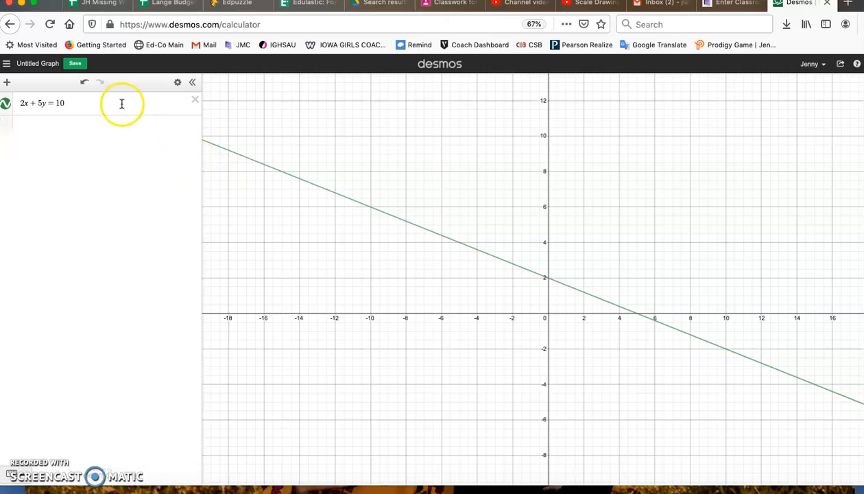
# - Add x + y = 2 as a second equation and display the coordinates where the two lines intersect
pyautogui.click(122, 103)
pyautogui.press('Return')
pyautogui.write('x + ')
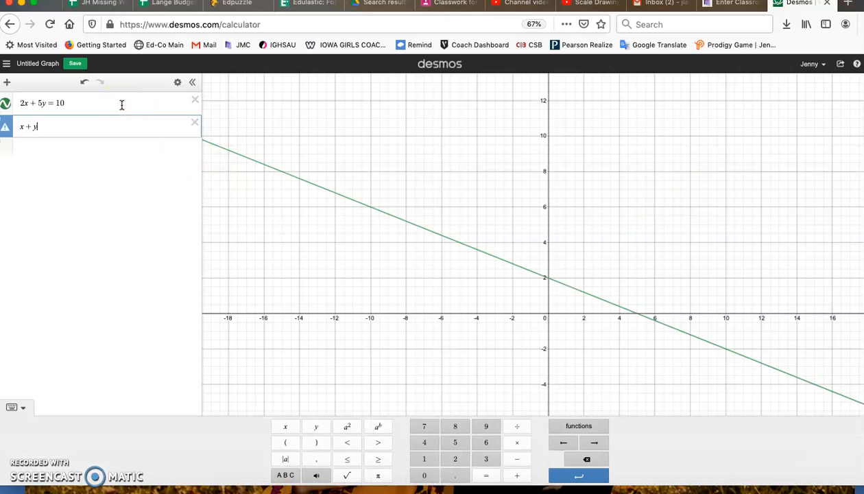
pyautogui.write('y = 2')
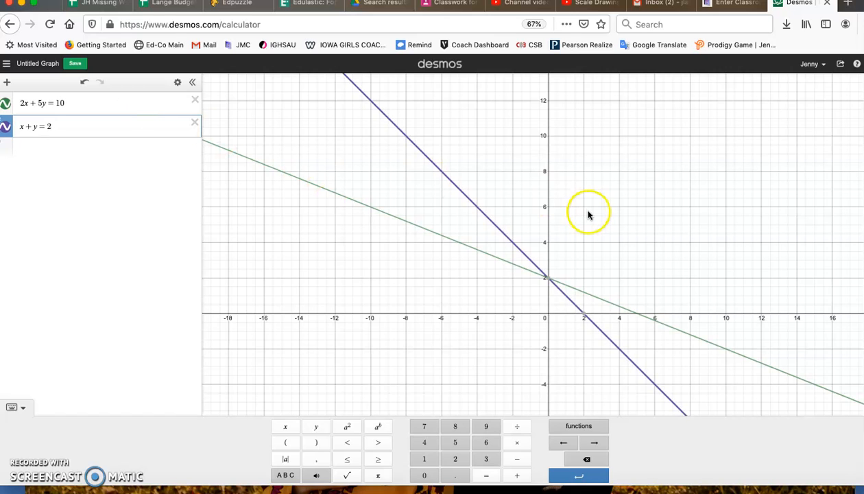
pyautogui.click(551, 281)
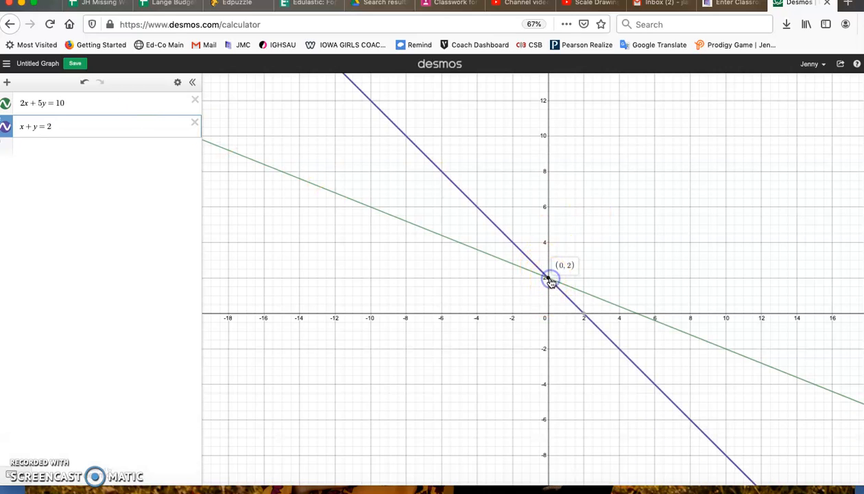
pyautogui.click(574, 359)
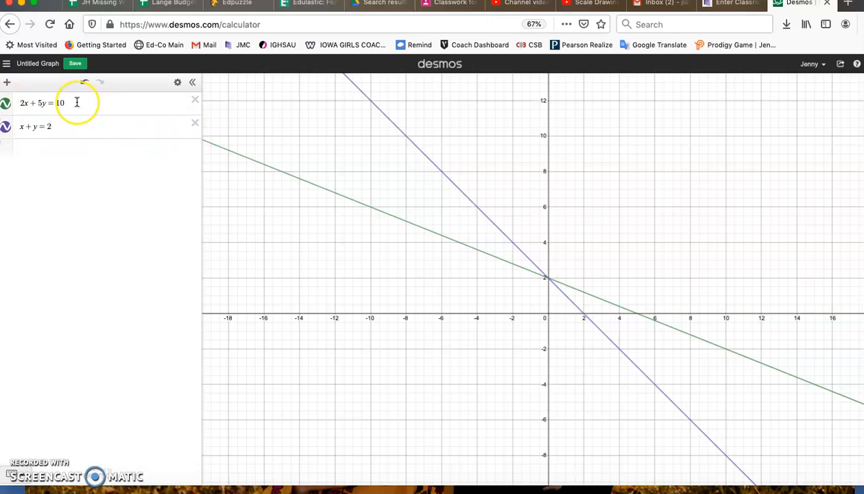
# - Delete both equations and graph the point-slope equation y - 2 = 2(x - 1) in the empty expression line
pyautogui.click(195, 123)
pyautogui.click(194, 100)
pyautogui.click(119, 102)
pyautogui.write('y')
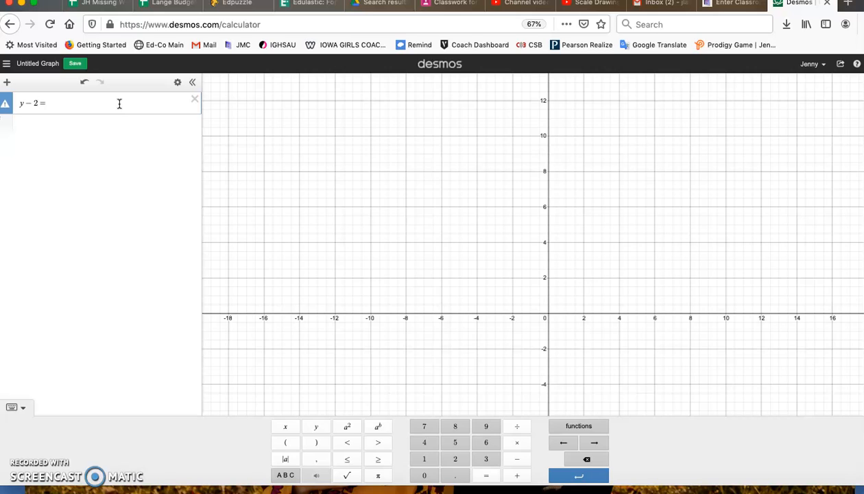
pyautogui.write('-2=2(x-1')
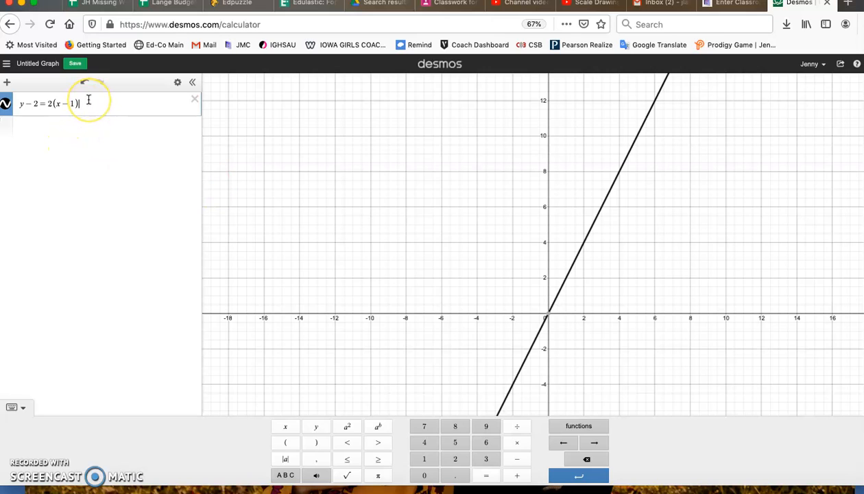
# - Clear the point-slope equation from the first expression line
pyautogui.press('BackSpace')
pyautogui.press('BackSpace')
pyautogui.press('BackSpace')
pyautogui.press('BackSpace')
pyautogui.press('BackSpace')
pyautogui.press('BackSpace')
pyautogui.press('BackSpace')
pyautogui.press('BackSpace')
pyautogui.press('BackSpace')
pyautogui.press('BackSpace')
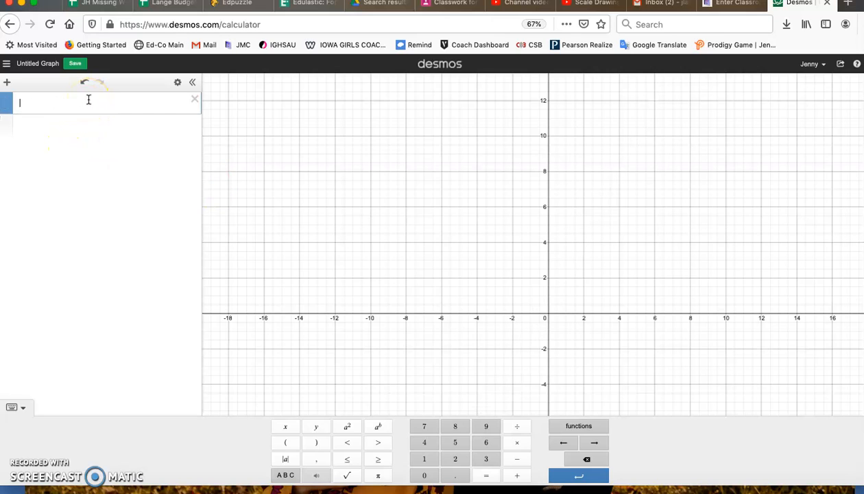
# - Graph the quadratic y = x² in the empty expression line, using the on-screen keypad for the square
pyautogui.click(80, 172)
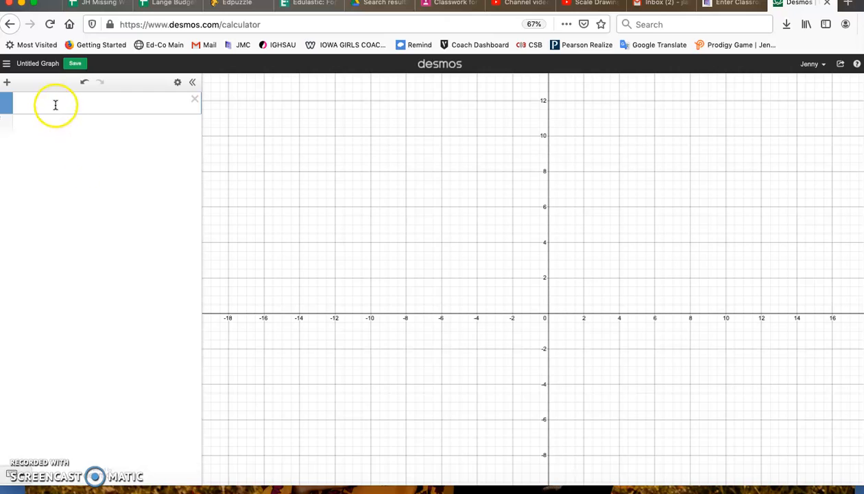
pyautogui.click(55, 103)
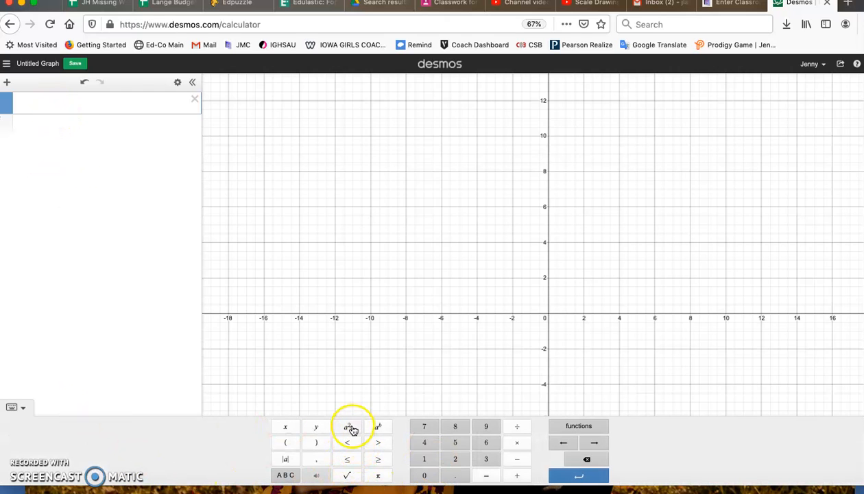
pyautogui.click(100, 166)
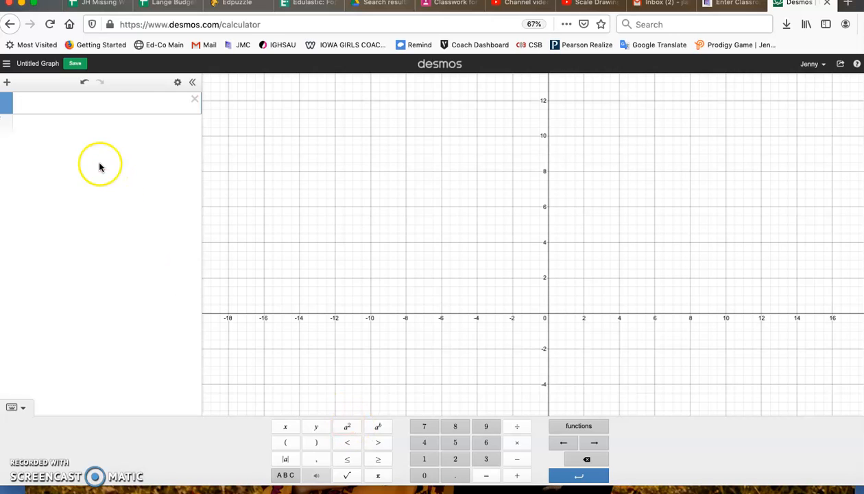
pyautogui.write('y=x')
pyautogui.click(348, 427)
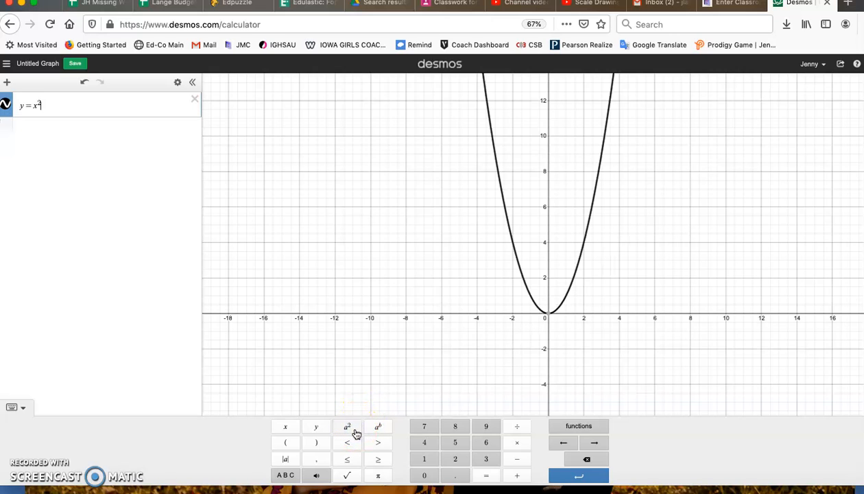
# - Replace the right side of the equation with x³, using the keypad's general exponent, to graph y = x³
pyautogui.press('BackSpace')
pyautogui.press('BackSpace')
pyautogui.press('BackSpace')
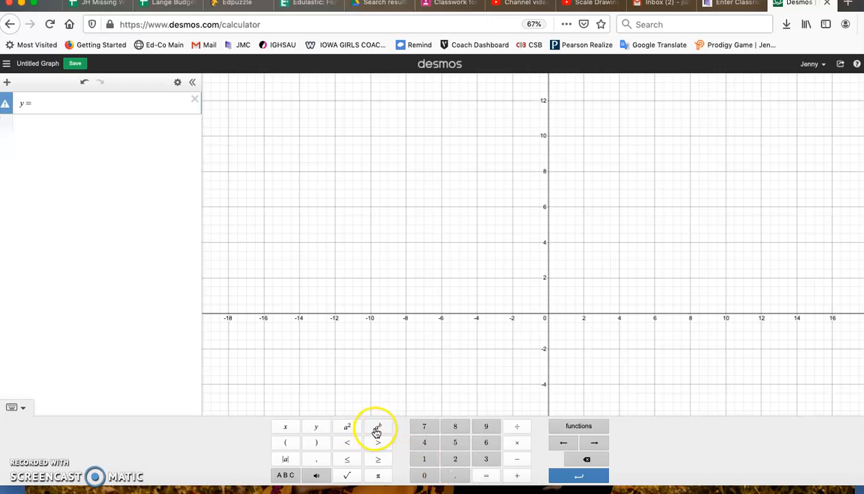
pyautogui.write('x')
pyautogui.click(378, 429)
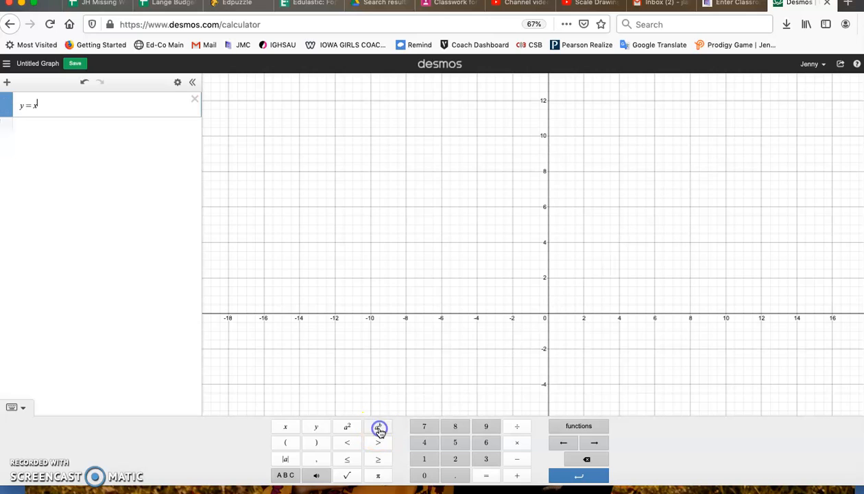
pyautogui.write('3')
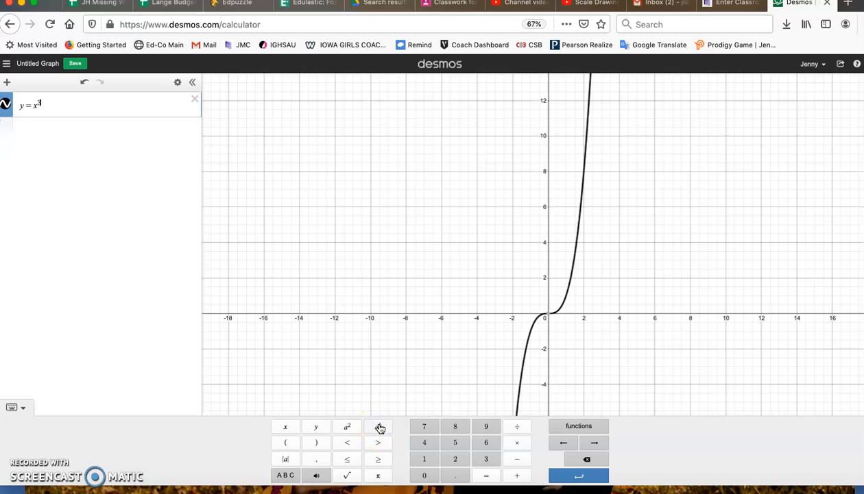
# - Clear the cubic equation from the expression line
pyautogui.press('BackSpace')
pyautogui.press('BackSpace')
pyautogui.press('BackSpace')
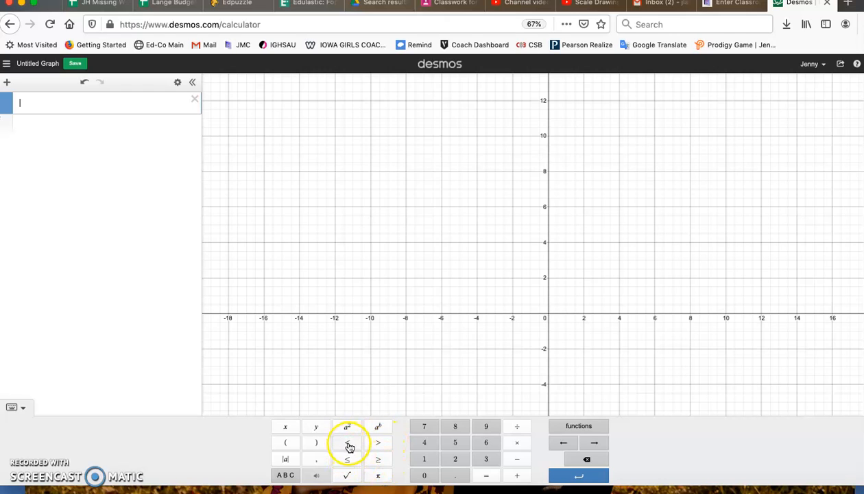
# - Examine the on-screen keypad's letter layout and its Trig, Stats, Dist and Misc functions, and put the keypad away
pyautogui.click(291, 475)
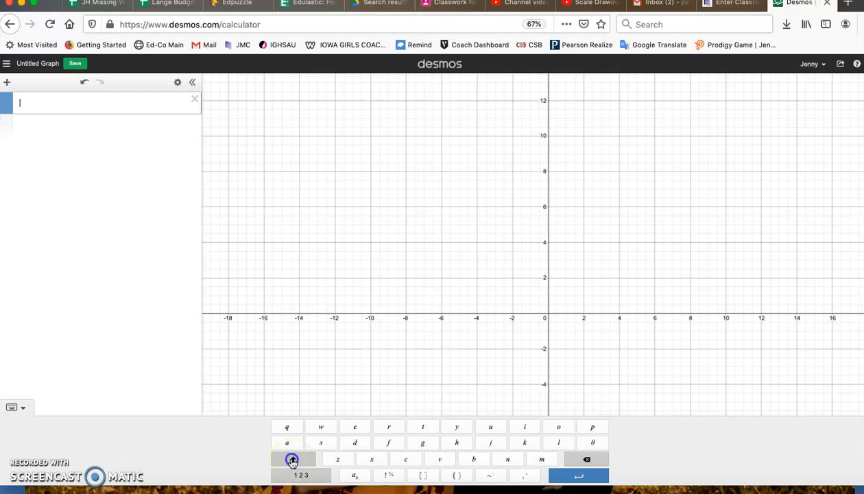
pyautogui.click(296, 475)
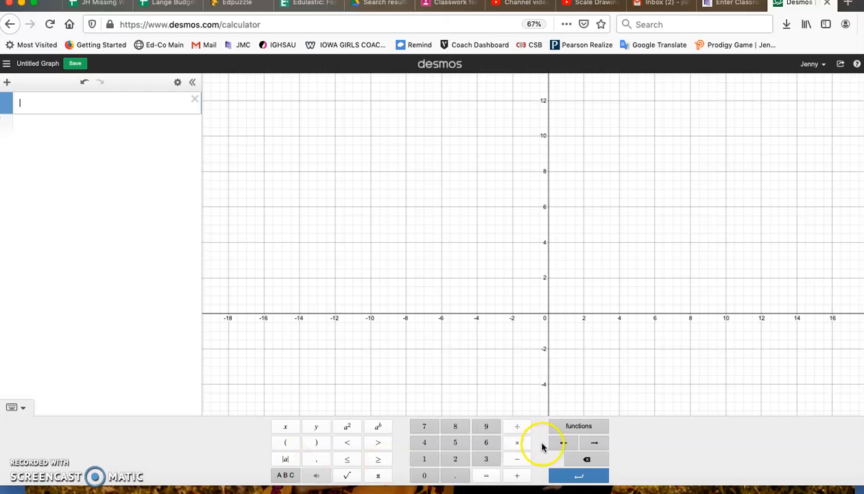
pyautogui.click(603, 427)
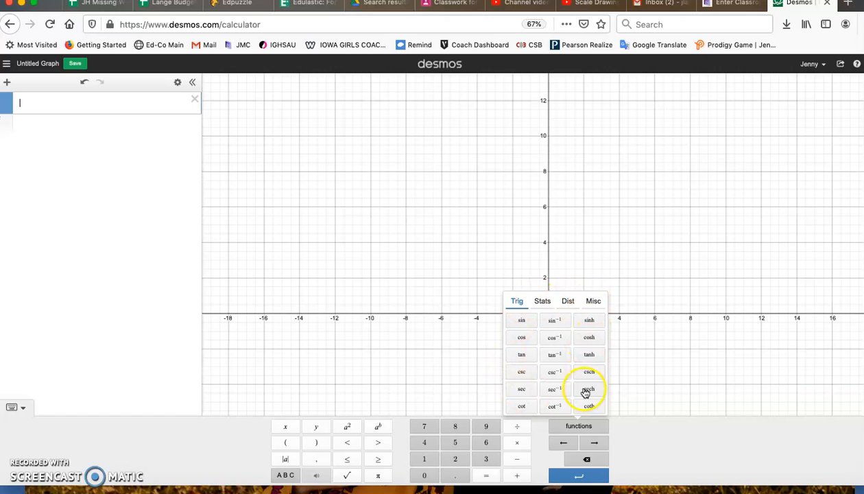
pyautogui.click(544, 302)
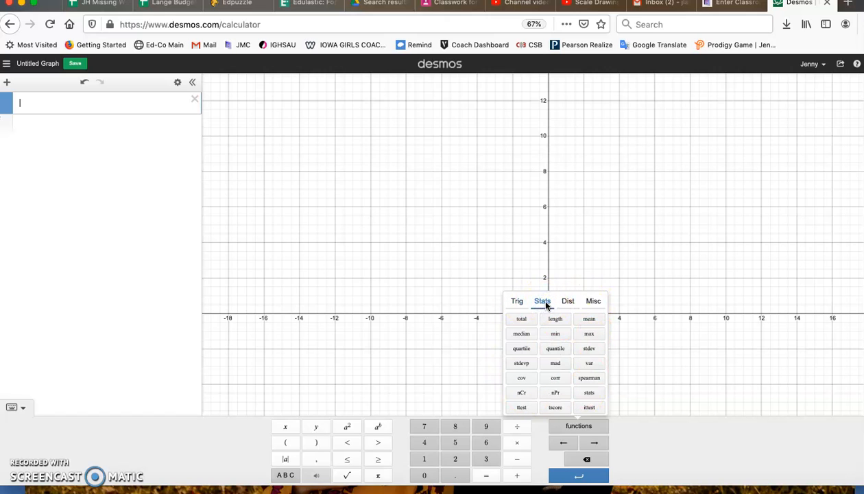
pyautogui.click(568, 301)
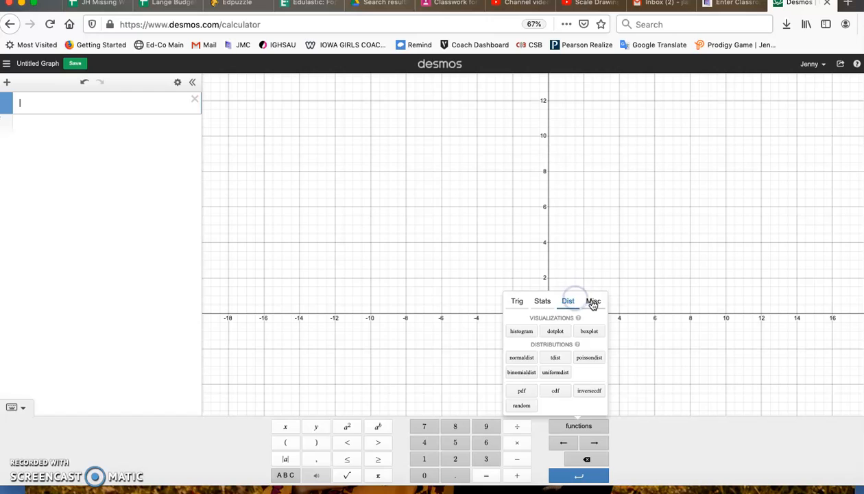
pyautogui.click(569, 331)
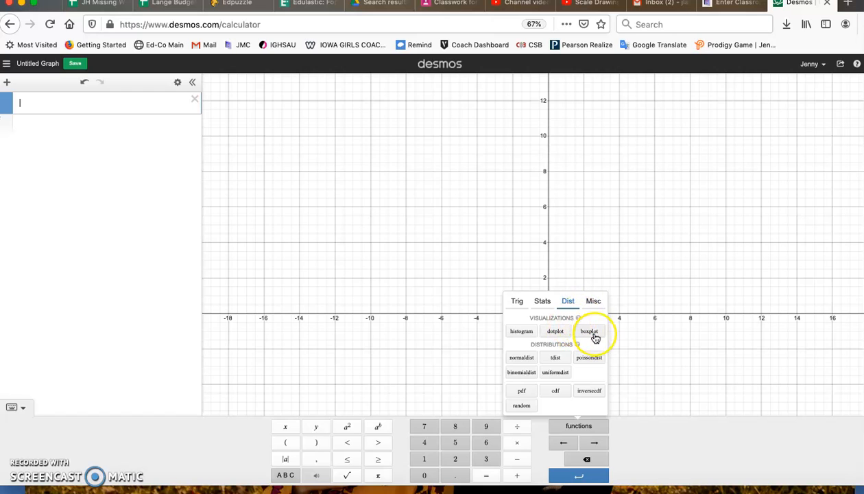
pyautogui.click(595, 302)
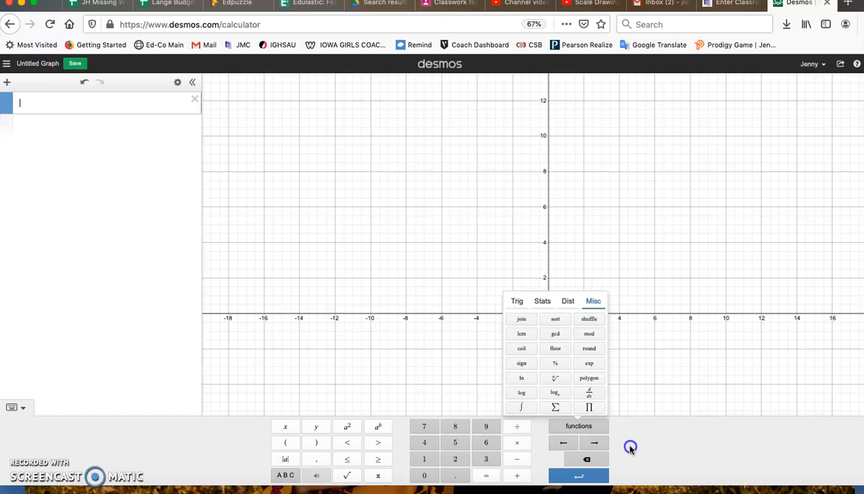
pyautogui.click(661, 451)
pyautogui.click(154, 310)
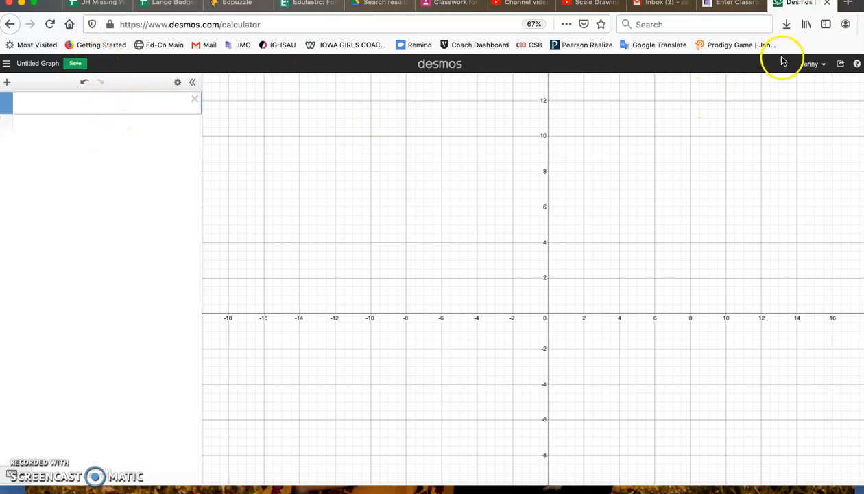
# - View the list of saved and example graphs, and close it without opening any
pyautogui.click(7, 63)
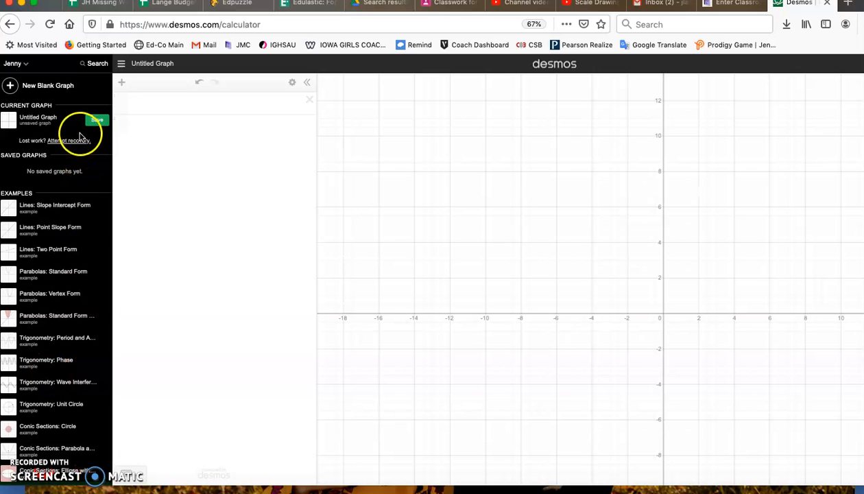
pyautogui.click(171, 112)
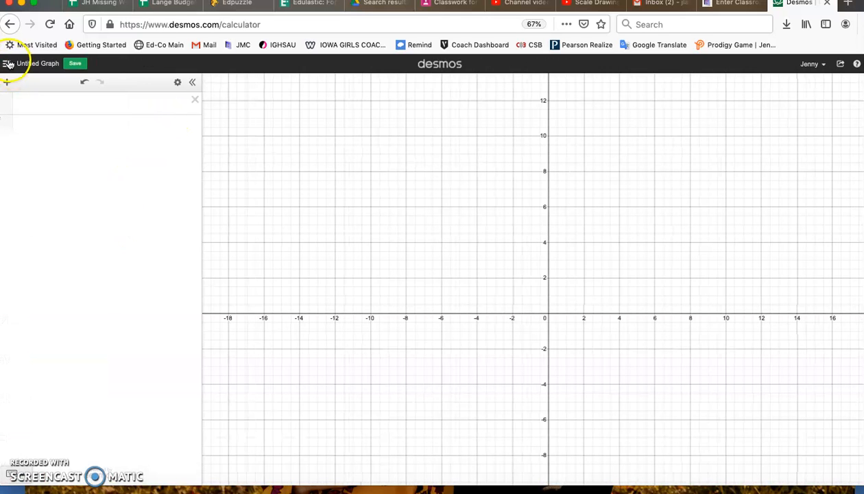
# - Add a table to the expression list and enter the x values 1, 2, 3 and 4
pyautogui.click(8, 85)
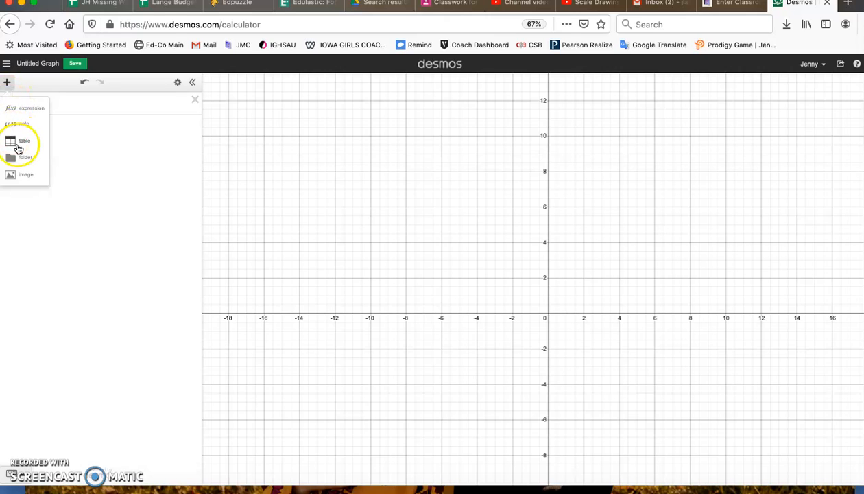
pyautogui.click(24, 148)
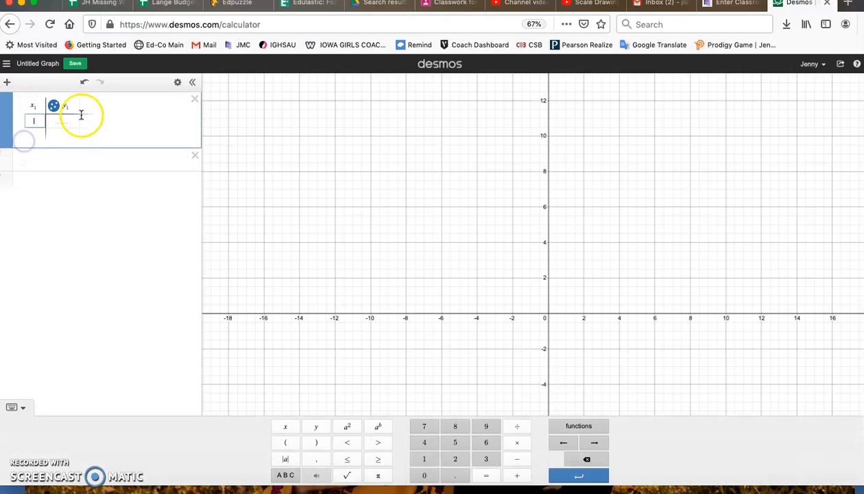
pyautogui.write('1')
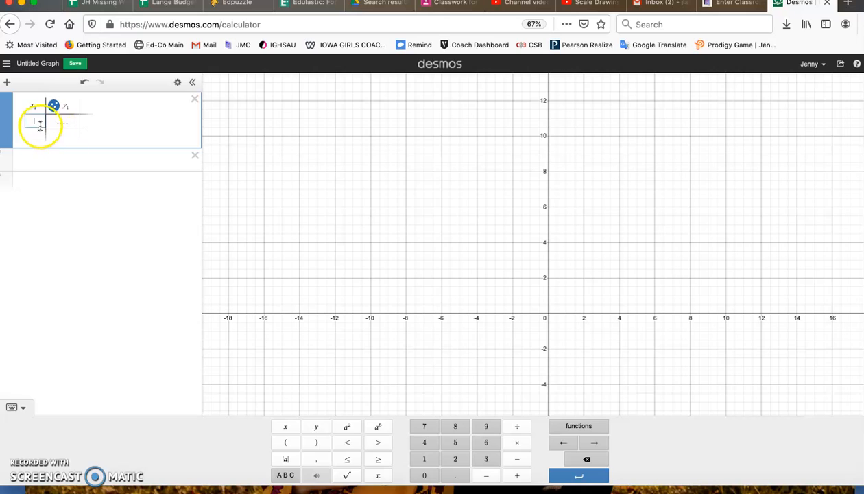
pyautogui.click(35, 135)
pyautogui.write('2')
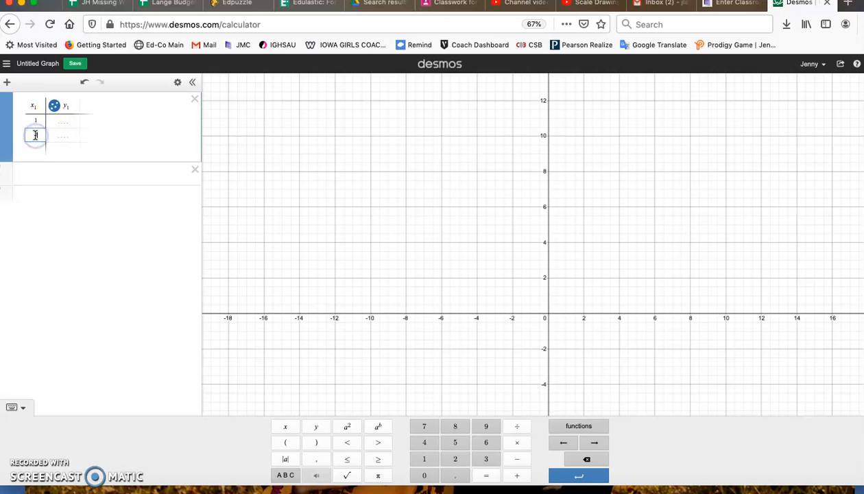
pyautogui.click(37, 148)
pyautogui.write('3')
pyautogui.write('4')
# - Enter the y values 2, 3, 4 and 5 beside the table's x values to plot the four points
pyautogui.click(58, 121)
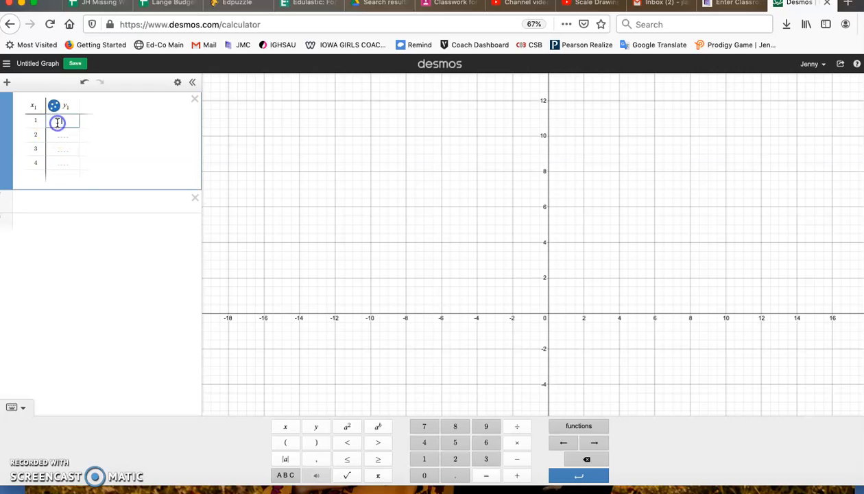
pyautogui.write('2')
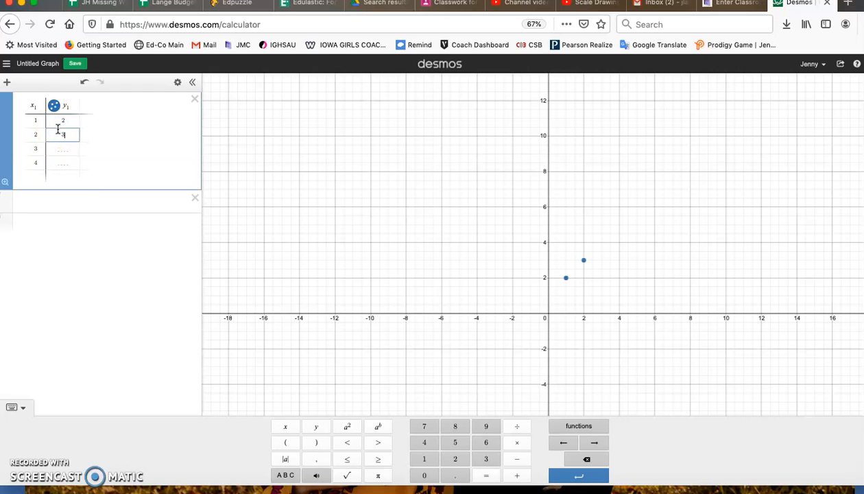
pyautogui.write('4')
pyautogui.click(69, 183)
pyautogui.click(69, 169)
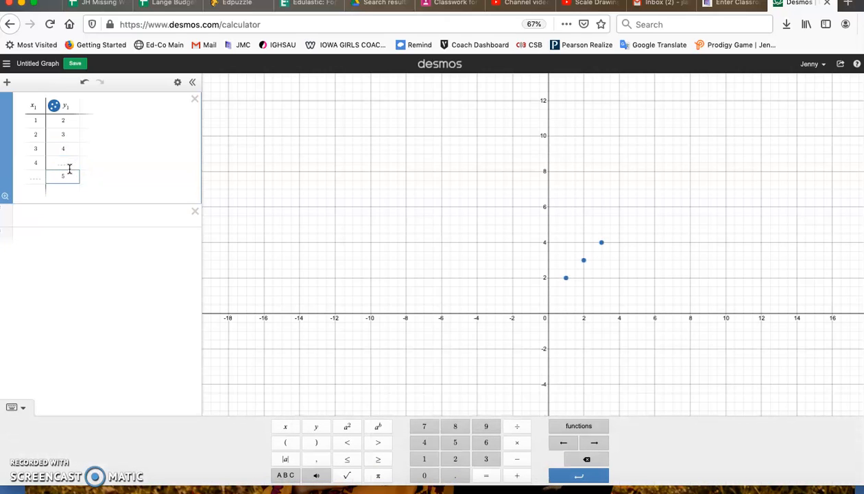
pyautogui.write('5')
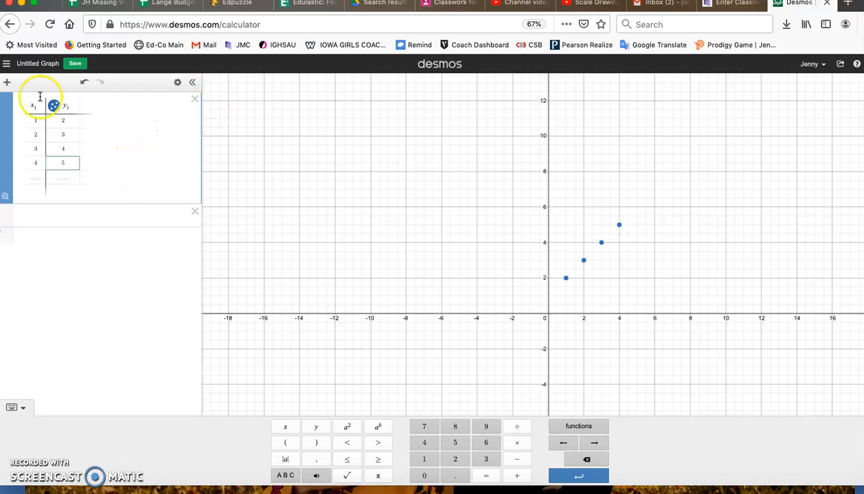
pyautogui.click(72, 164)
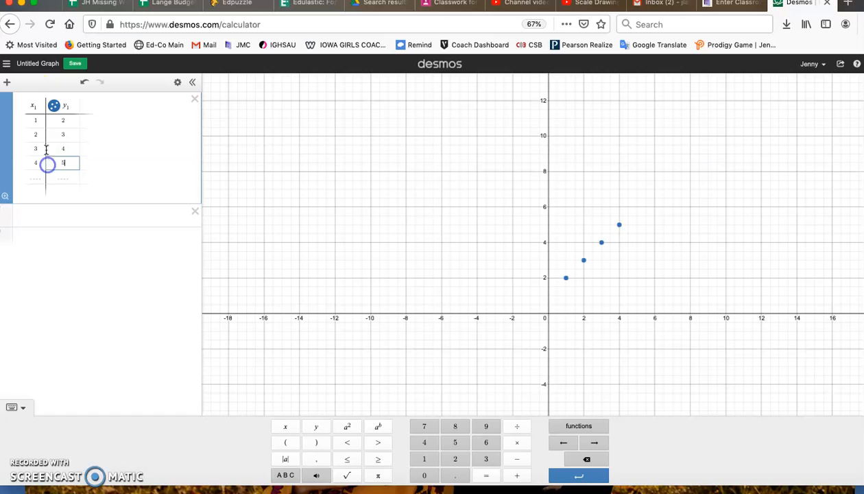
# - Add a new expression below the table and graph the function f(x) = 2x + 1
pyautogui.click(7, 81)
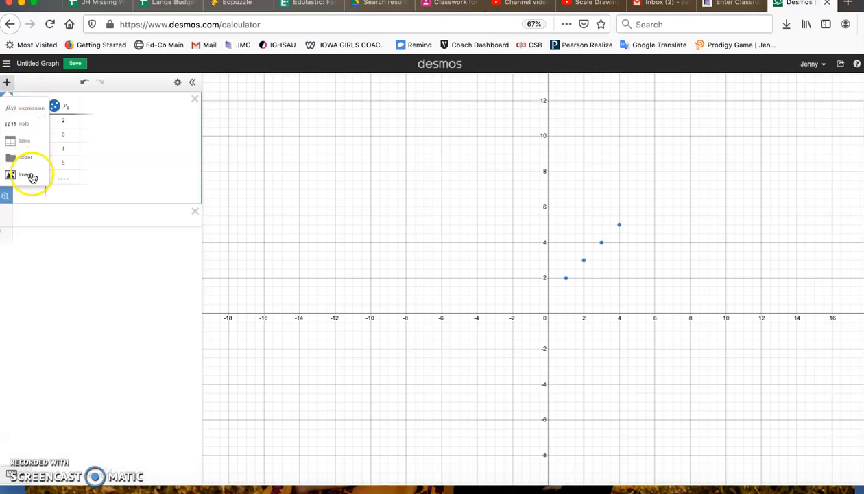
pyautogui.click(27, 109)
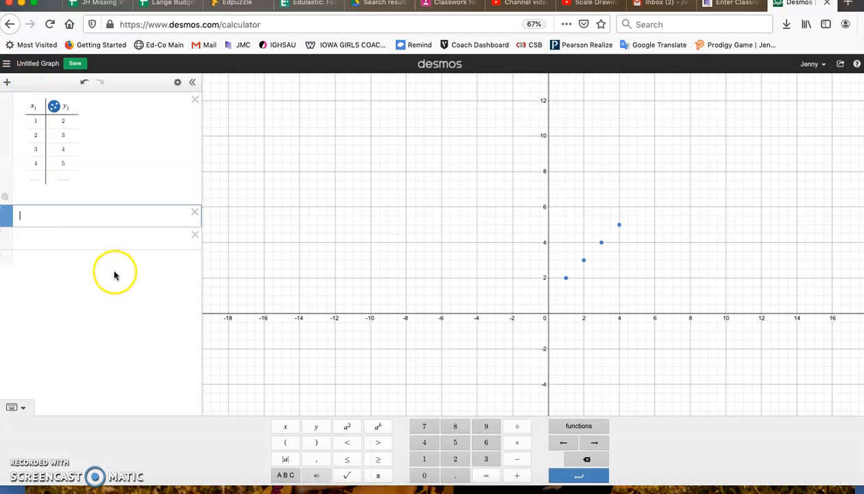
pyautogui.write('f(x) ')
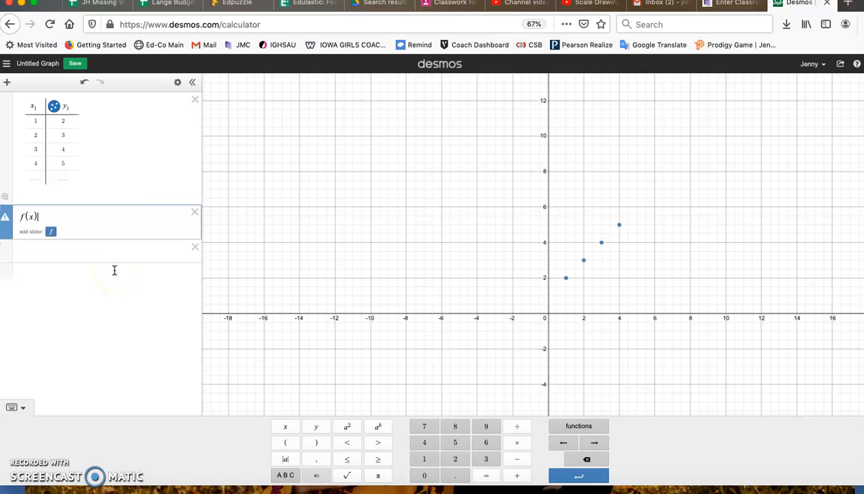
pyautogui.write('= 2x + 1')
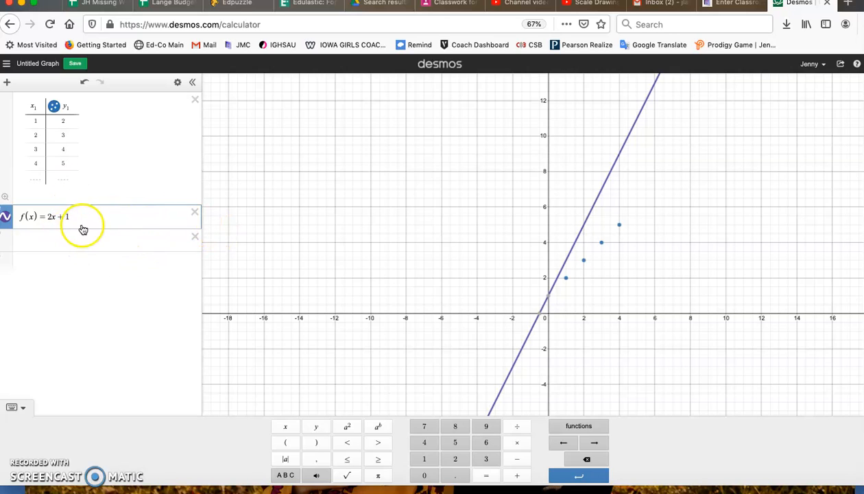
# - Clear the function f(x) = 2x + 1 and delete the table of points
pyautogui.moveTo(69, 216); pyautogui.dragTo(9, 214)
pyautogui.press('BackSpace')
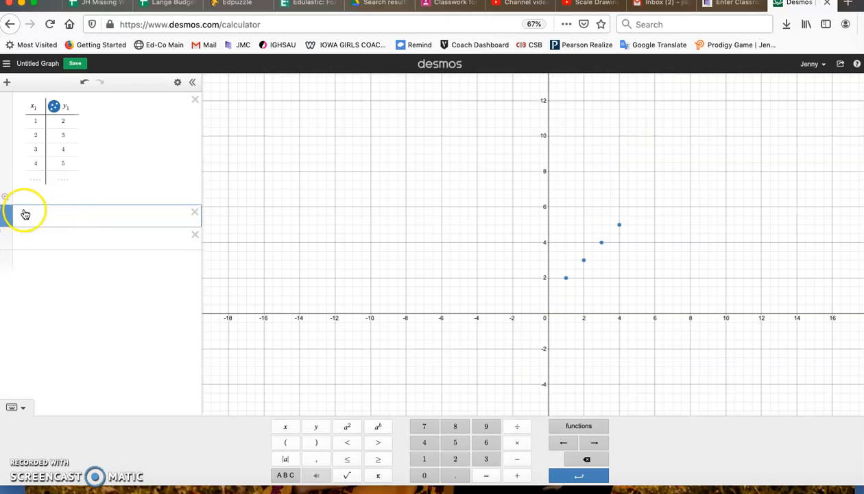
pyautogui.click(195, 100)
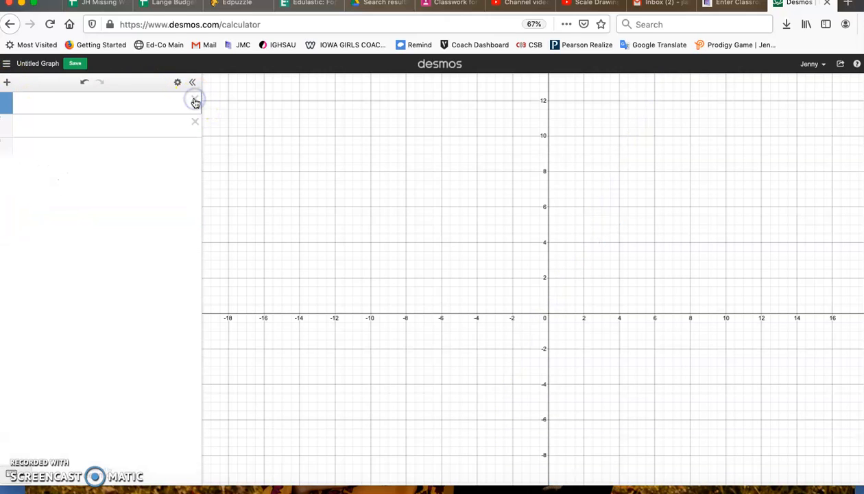
# - Check which item types can be added to the expression list, and bring back the on-screen keypad
pyautogui.click(10, 83)
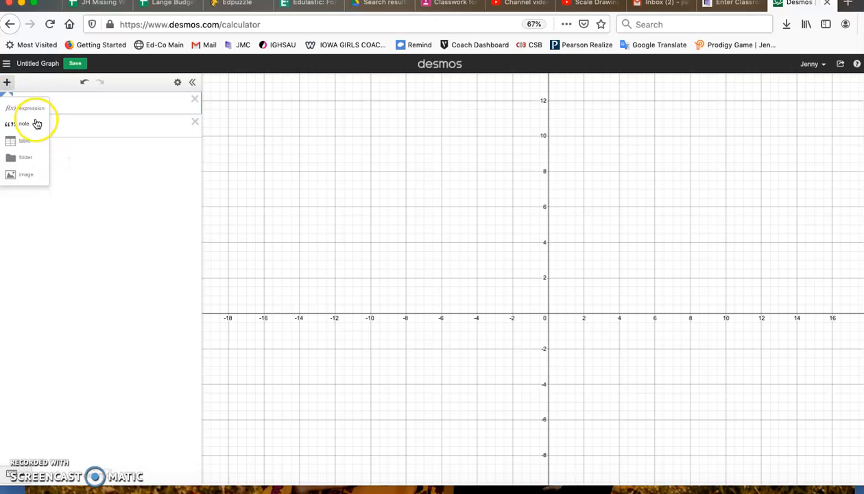
pyautogui.click(153, 248)
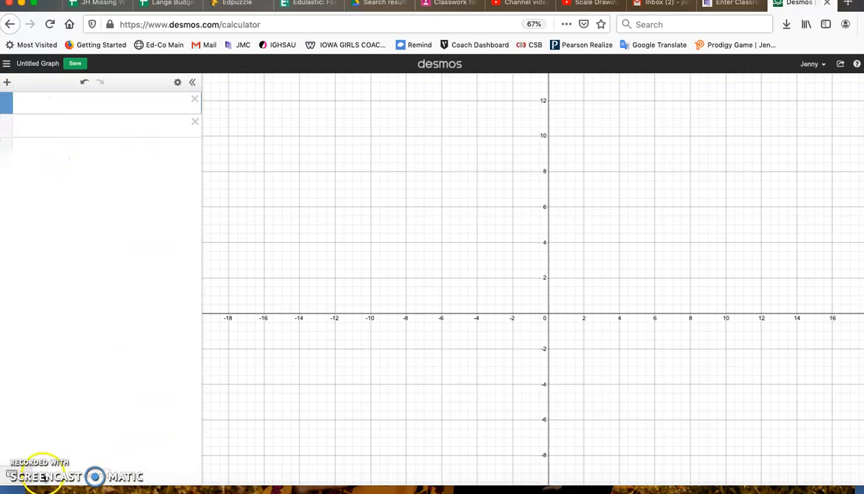
pyautogui.click(15, 473)
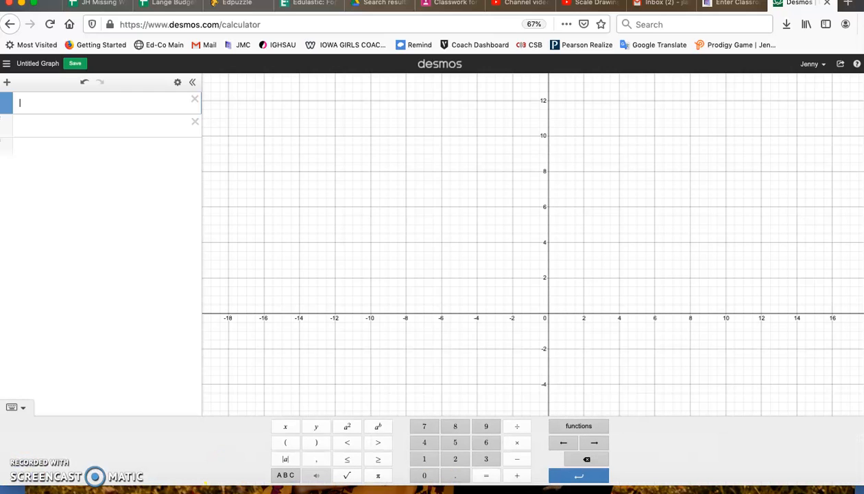